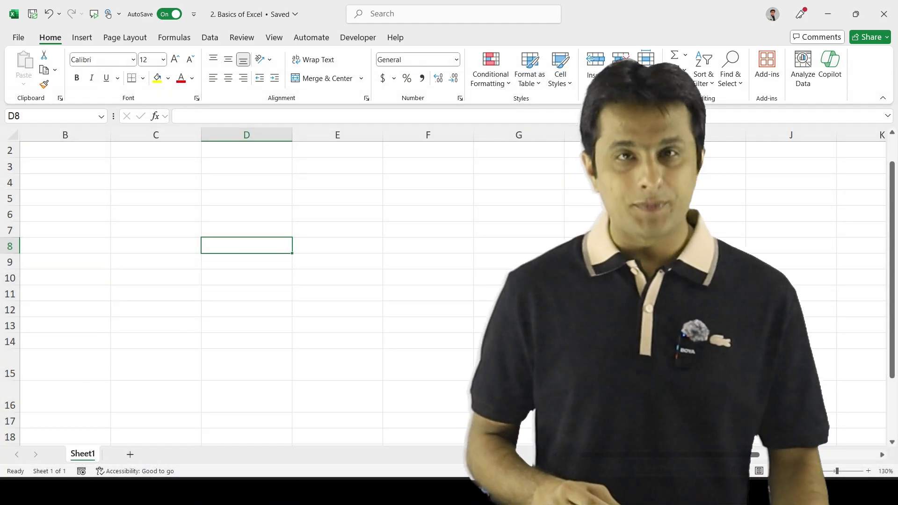
Step: Bring up the Windows Start menu over the blank 2. Basics of Excel workbook
key("super")
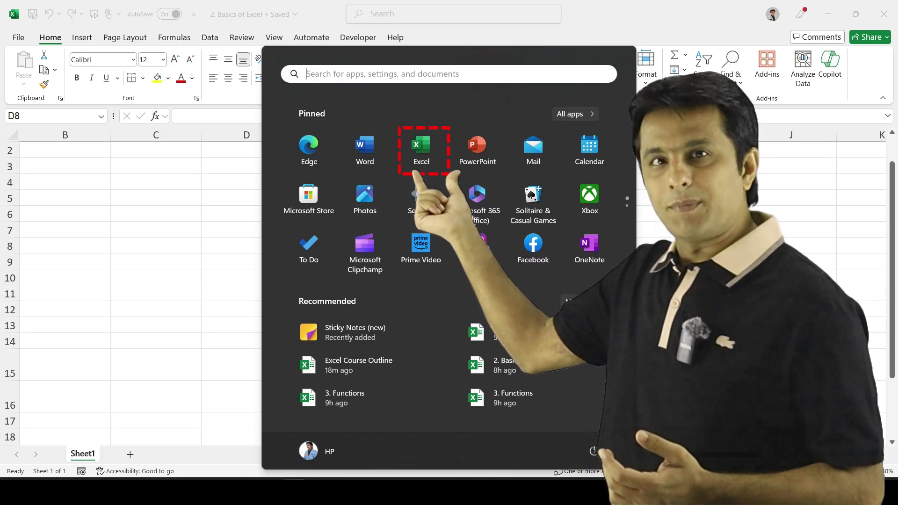
Step: Search the Start menu for 'exce', dismiss it, and create new blank workbook Book1
type("exce")
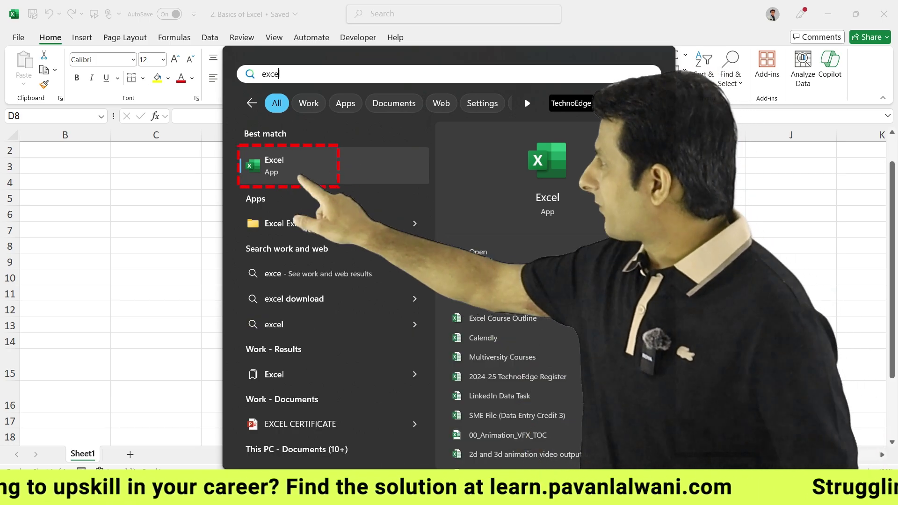
key("Escape")
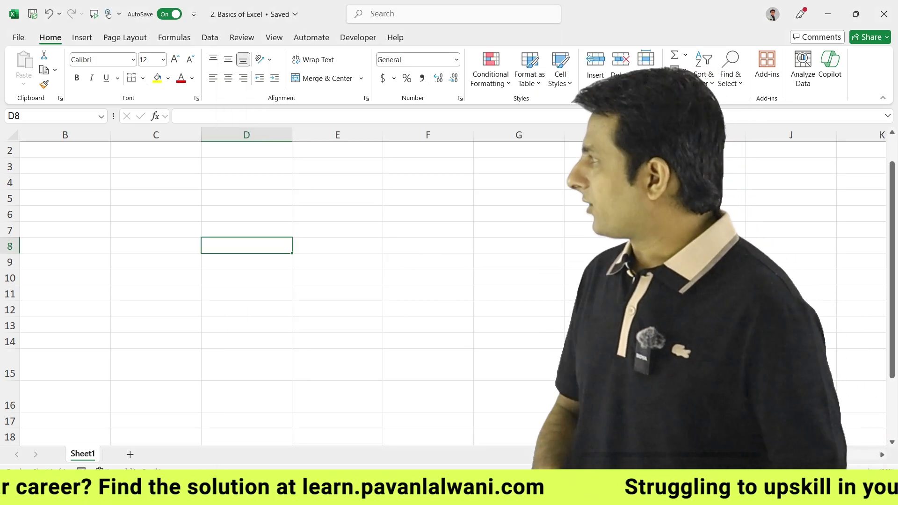
key("ctrl+n")
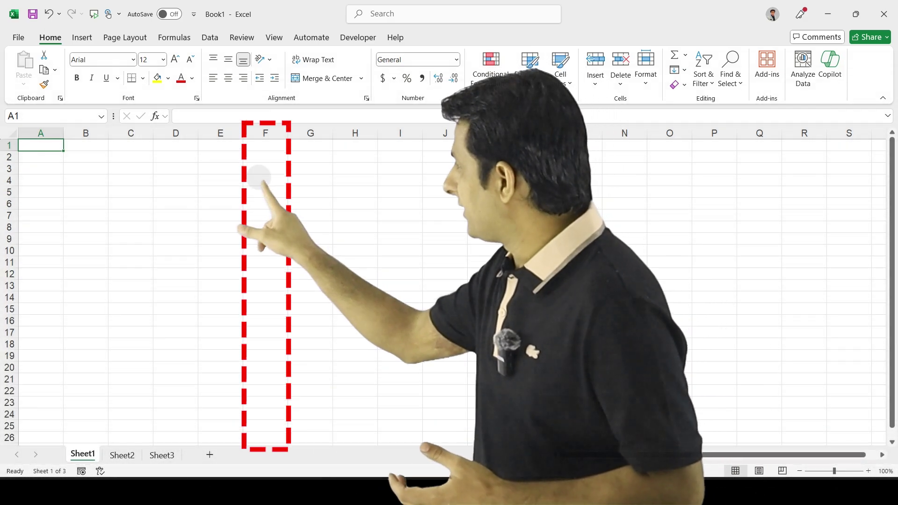
Step: Select cells F4, F8 and F11 in turn, ending with all of column F selected
left_click(259, 180)
left_click(262, 227)
left_click(261, 262)
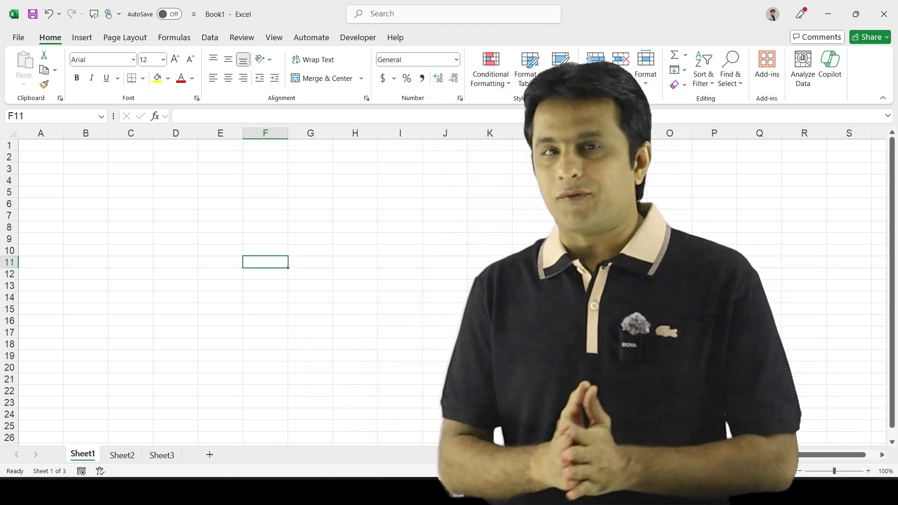
left_click(263, 133)
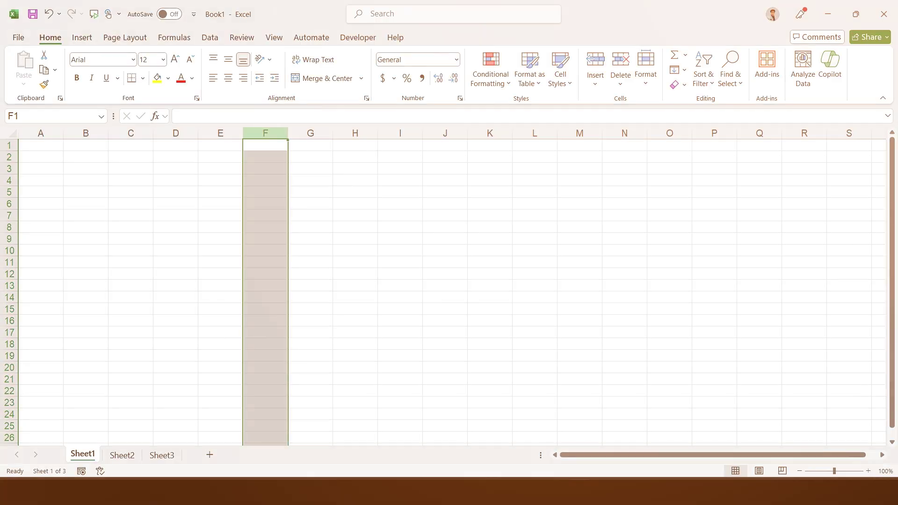
Step: Select column A and zoom the sheet up to 160%, then back to 150%
left_click(40, 133)
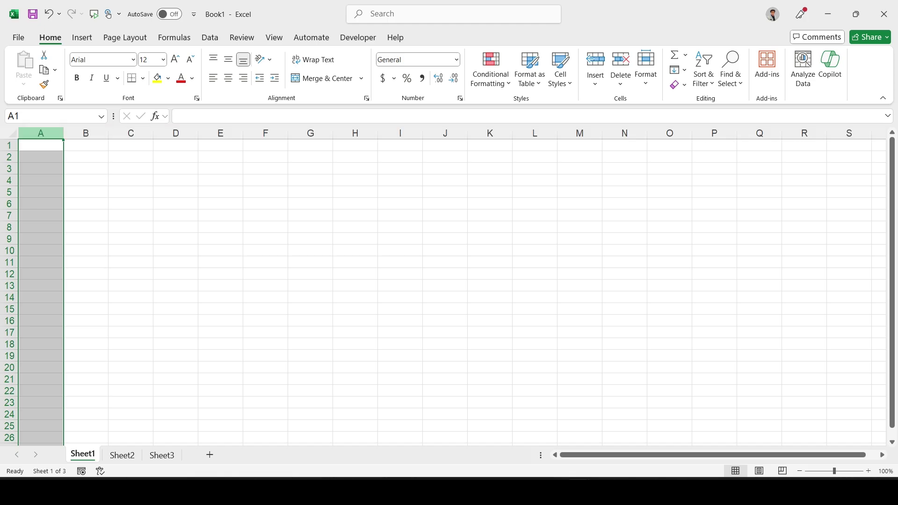
scroll(433, 296, "up", 3)
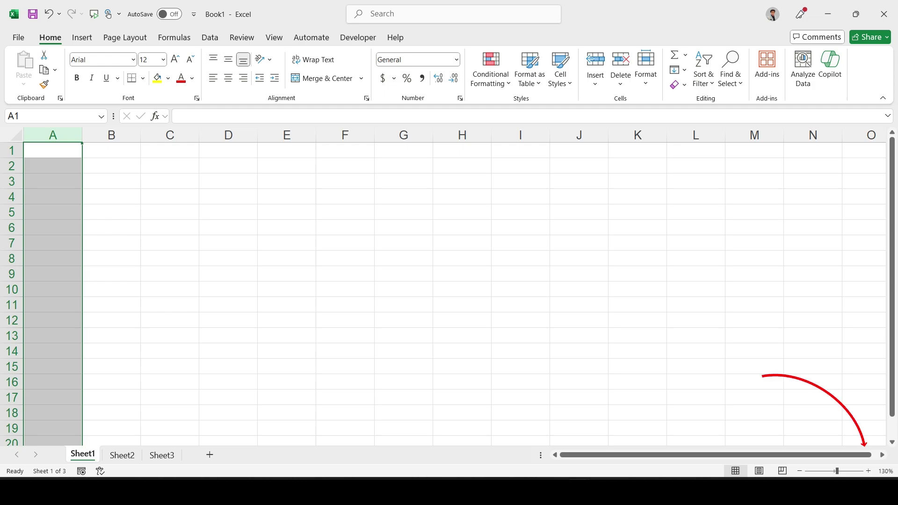
left_click(868, 471)
left_click(868, 471)
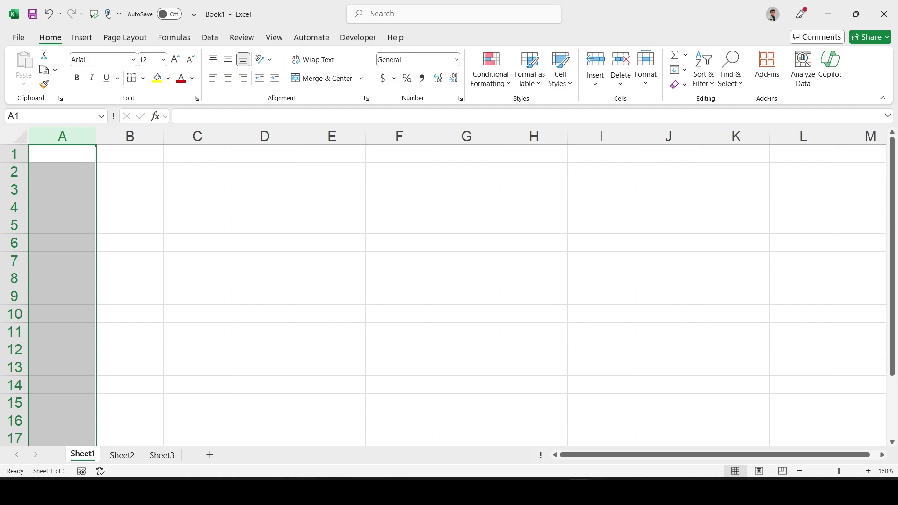
left_click(869, 471)
left_click(800, 471)
Step: Copy column A, then select and copy column B before cancelling the copy
key("ctrl+c")
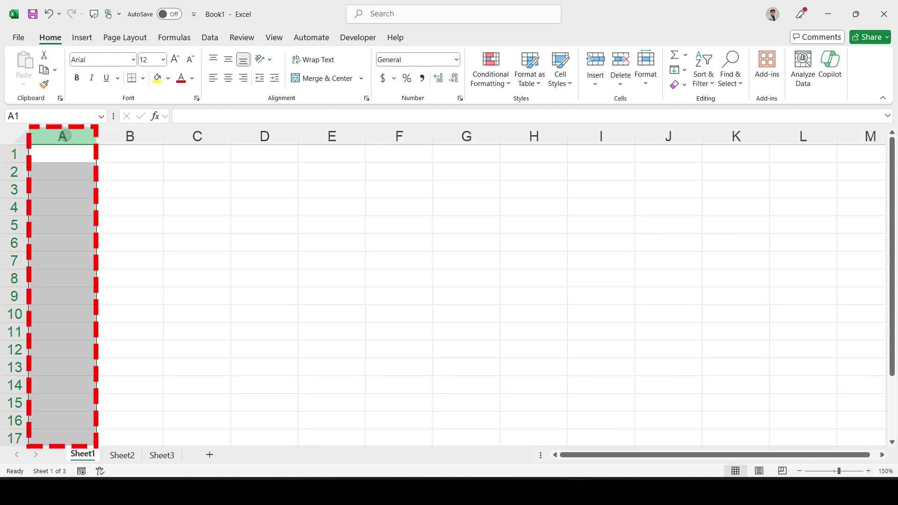
left_click(130, 136)
key("ctrl+c")
key("Escape")
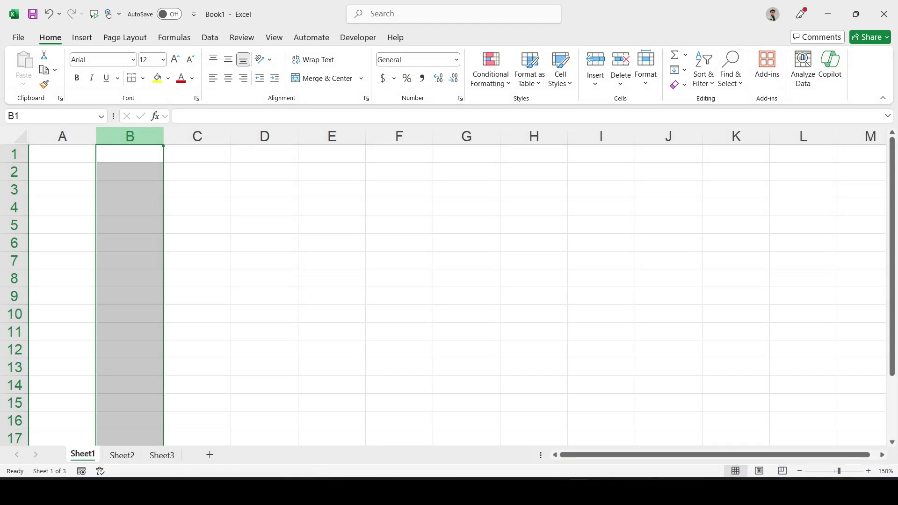
scroll(298, 278, "right", 13)
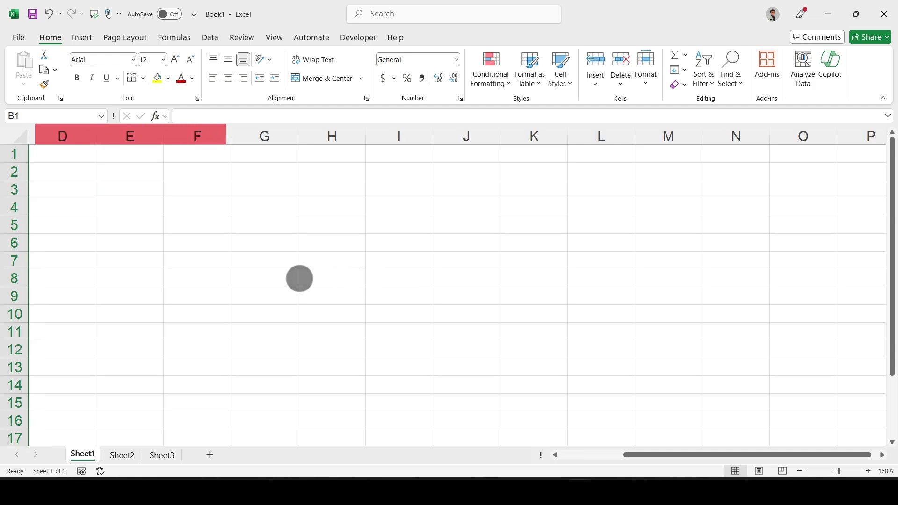
scroll(316, 295, "right", 5)
scroll(377, 287, "left", 11)
scroll(245, 291, "left", 1)
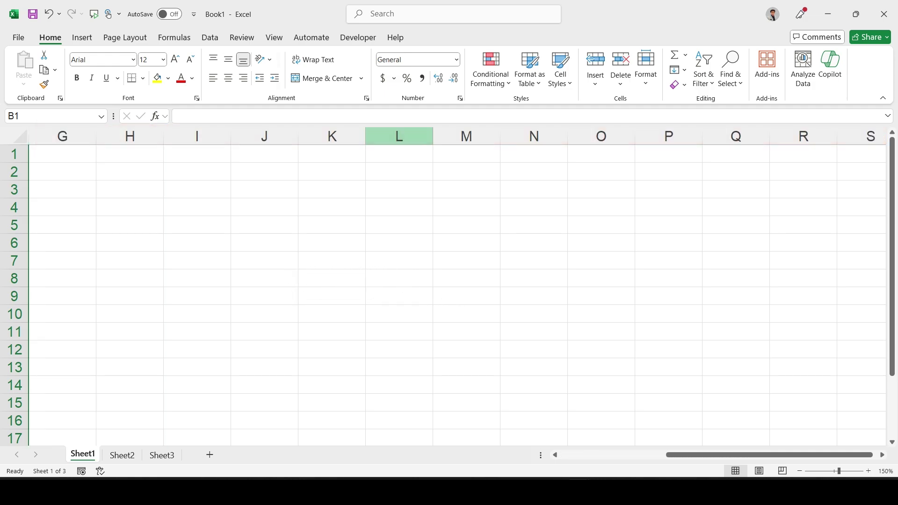
scroll(245, 290, "down", 14)
scroll(242, 271, "down", 3)
scroll(251, 295, "up", 18)
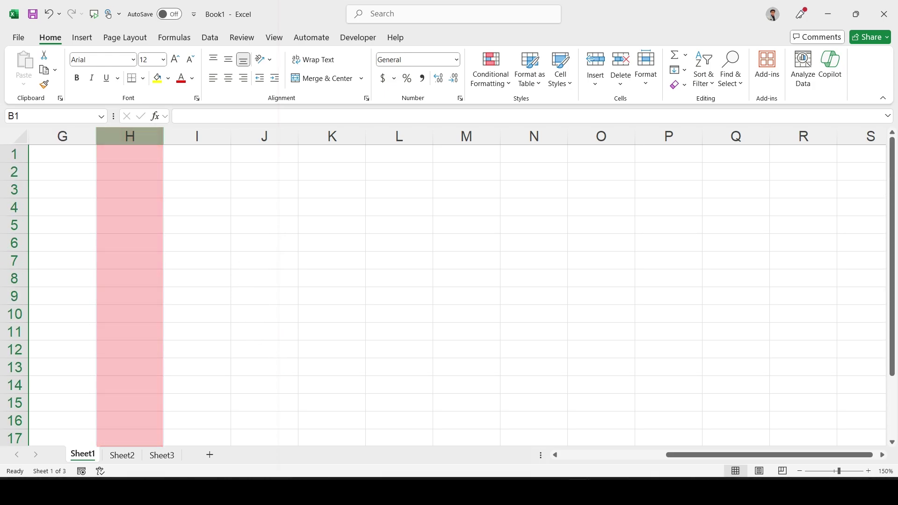
key("ctrl+Home")
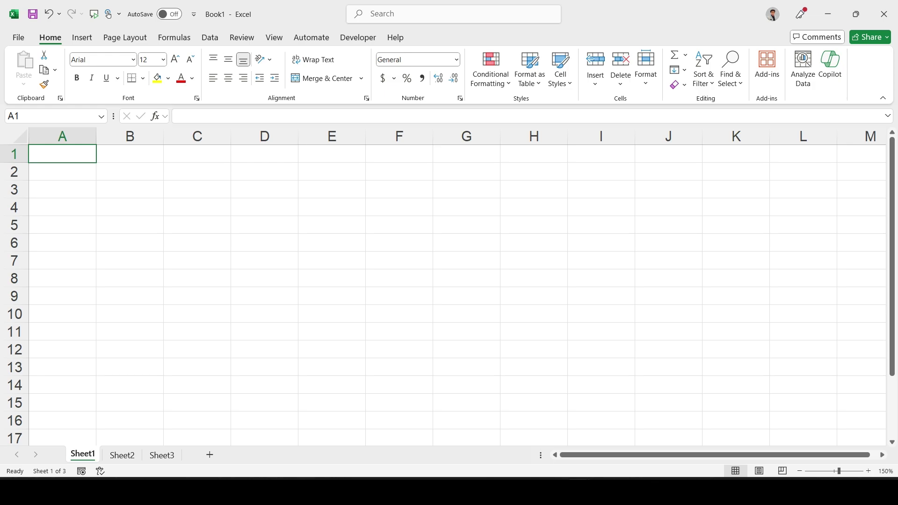
key("ctrl+Down")
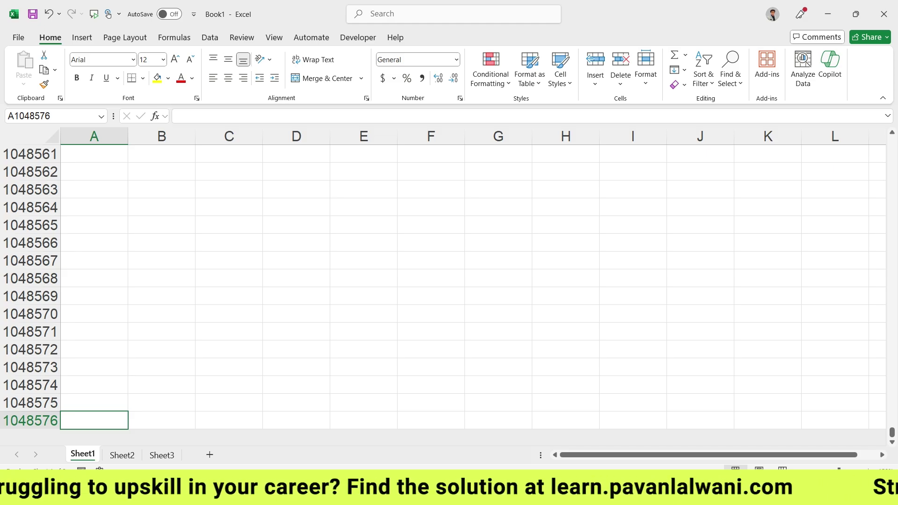
key("ctrl+Up")
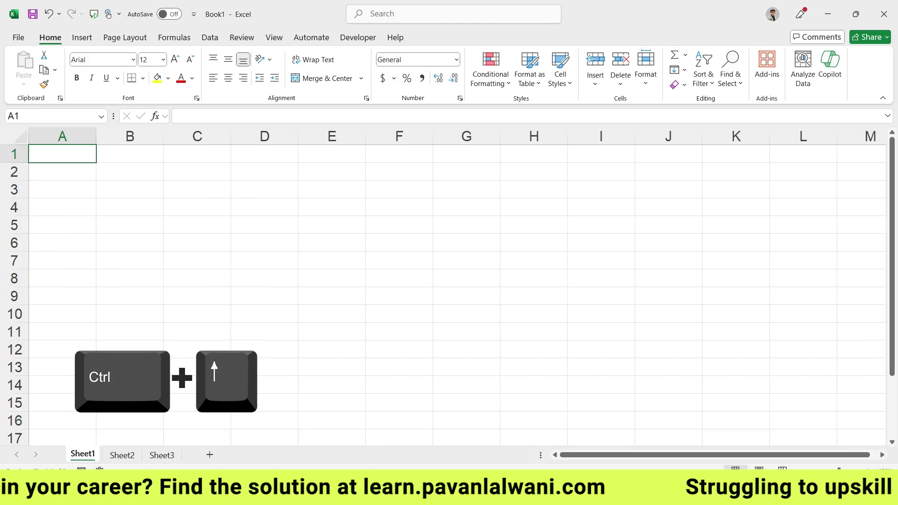
key("ctrl+c")
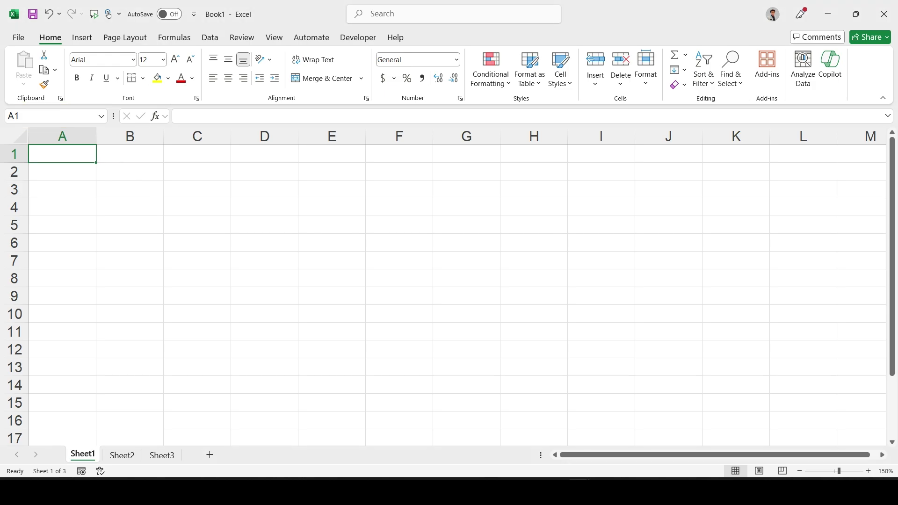
Step: Select cells D4 and N4 on Sheet1, then switch to Sheet2
left_click(262, 202)
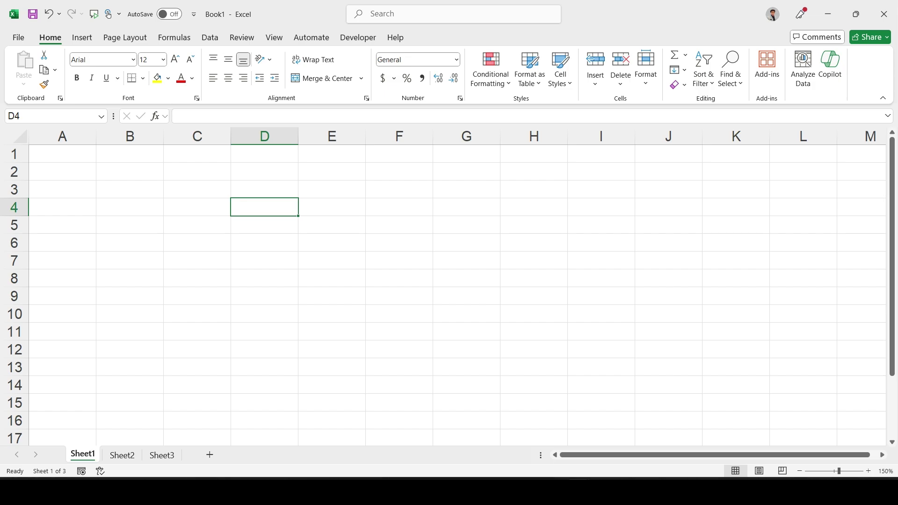
scroll(465, 267, "right", 5)
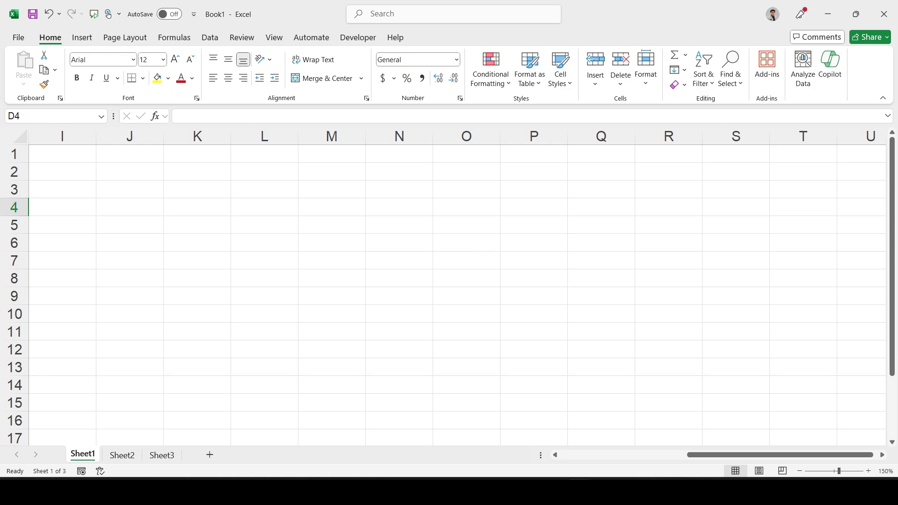
left_click(346, 207)
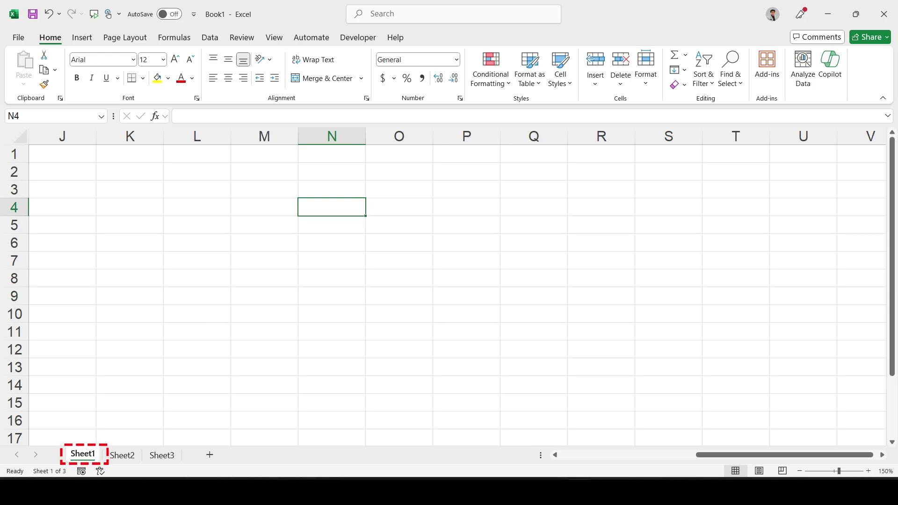
left_click(123, 455)
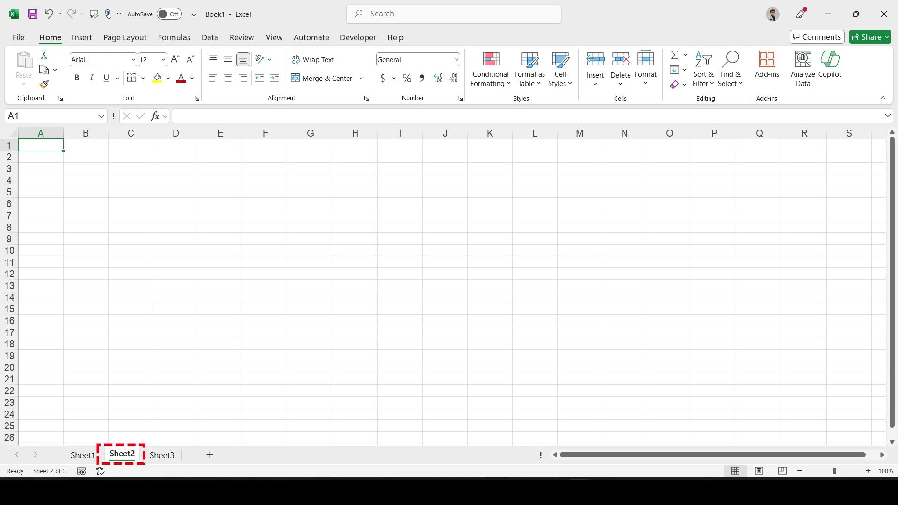
Step: Select cell G3 on Sheet2, then return to Sheet1 with Ctrl+Page Up
left_click(311, 168)
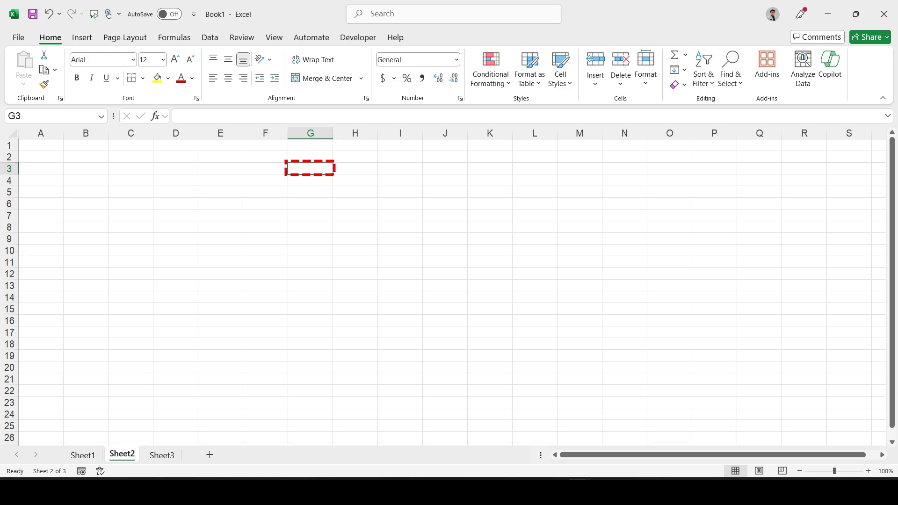
key("ctrl+Page_Up")
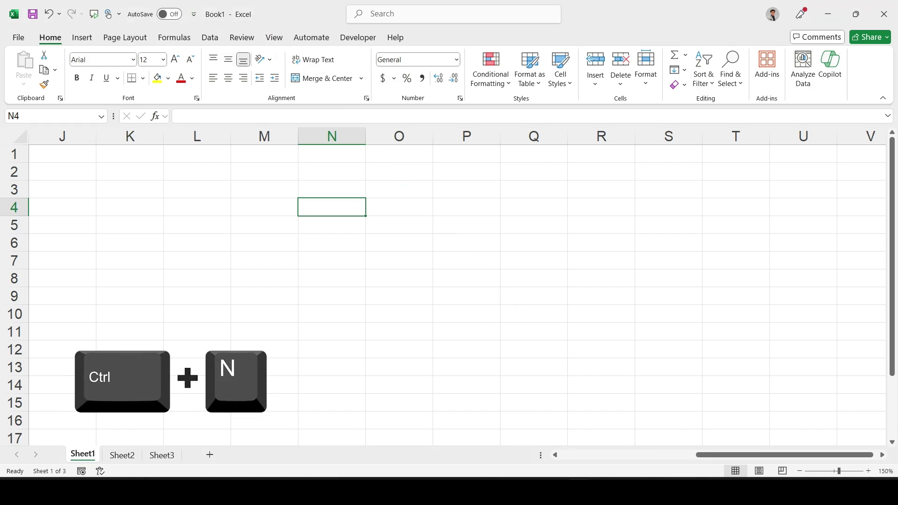
Step: Open two new blank workbooks, Book2 and Book3, with Ctrl+N
key("ctrl+n")
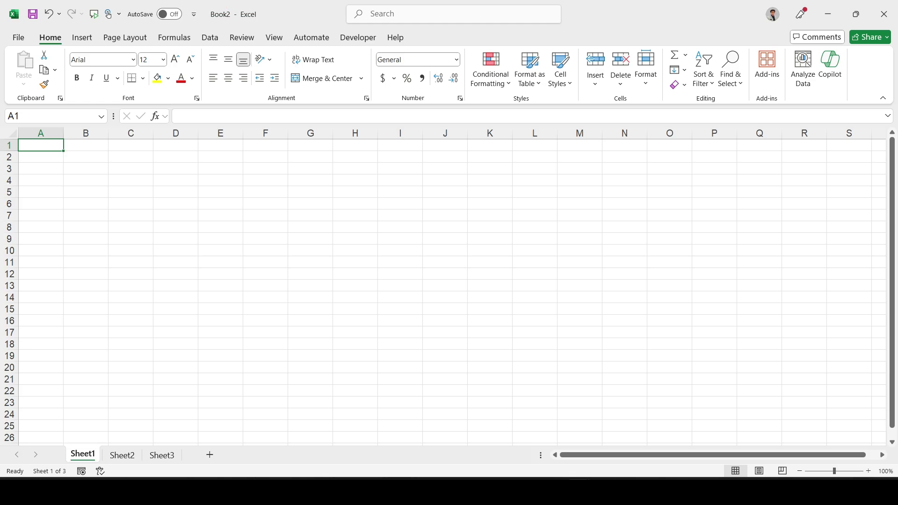
key("ctrl+n")
Step: Close Book3 and then Book2, choosing Don't Save for each
left_click(884, 14)
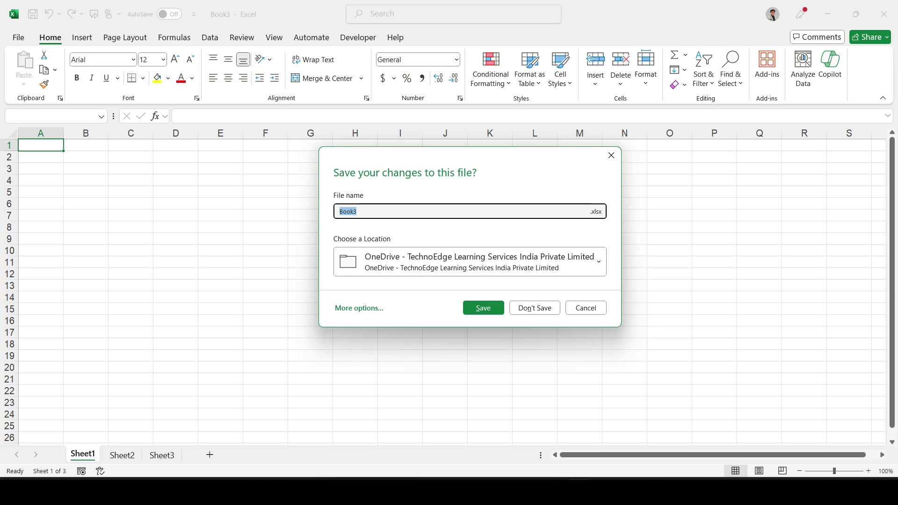
left_click(535, 308)
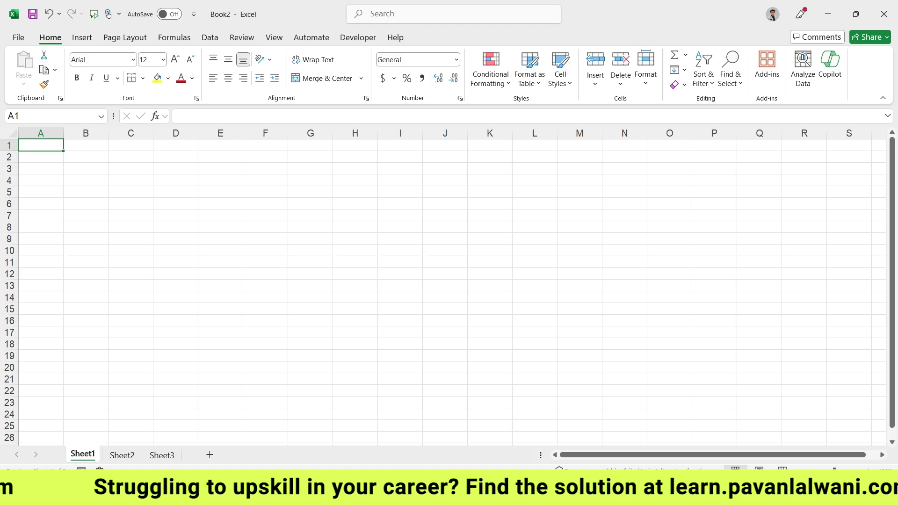
left_click(882, 16)
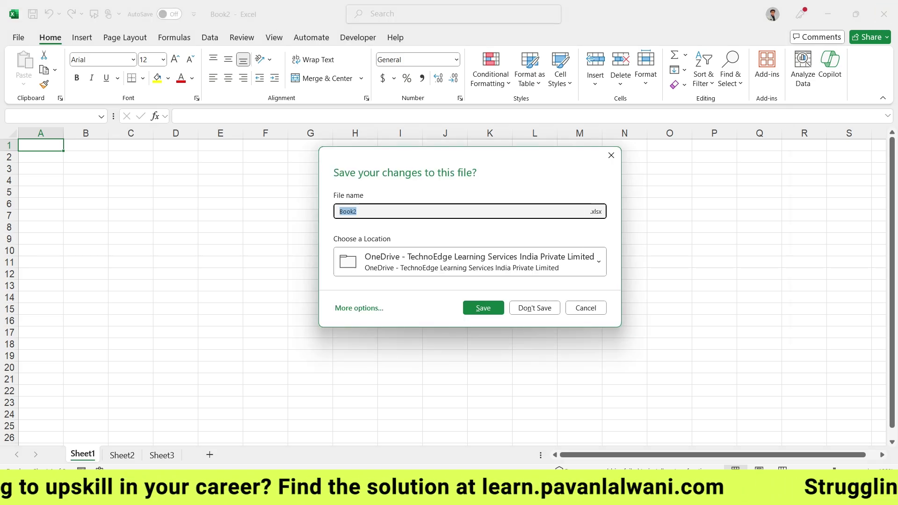
left_click(521, 307)
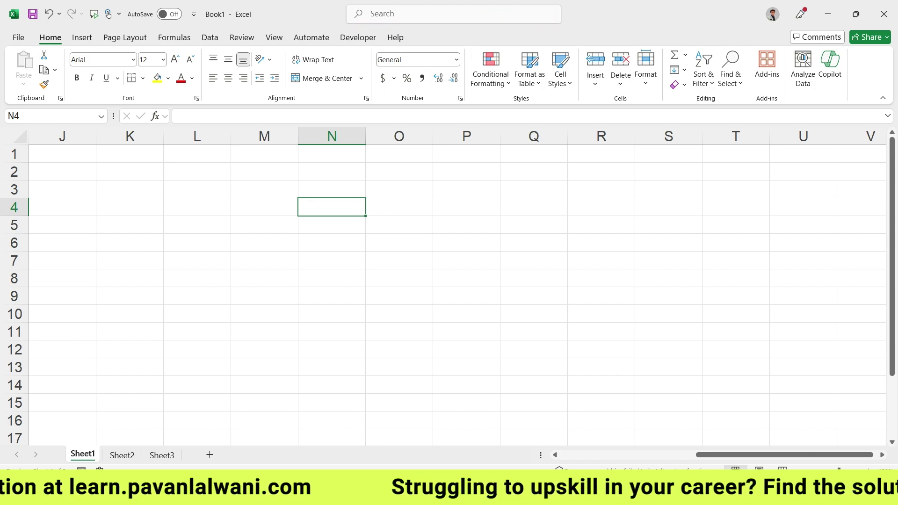
Step: Activate the Microsoft Search box with Alt+Q to show recent and suggested actions
key("alt+q")
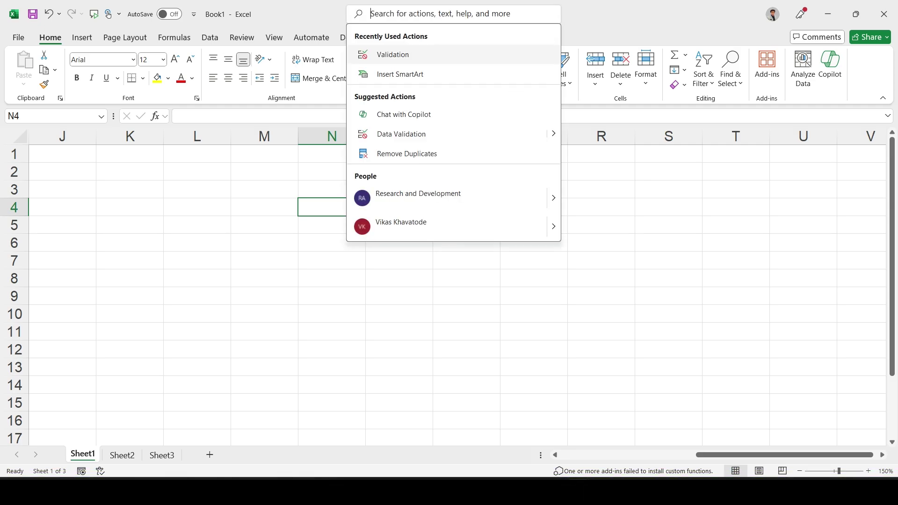
Step: Search for 'table', review the results, then clear and leave the search box
type("table")
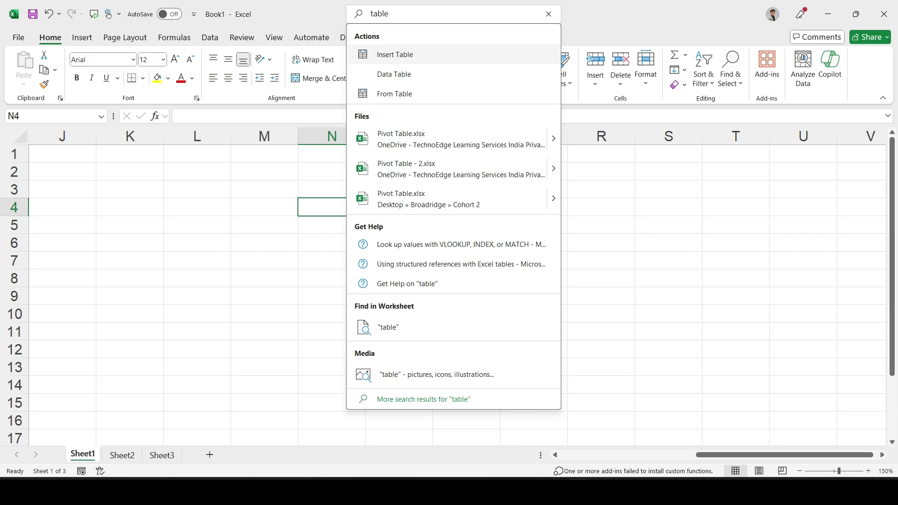
key("Escape")
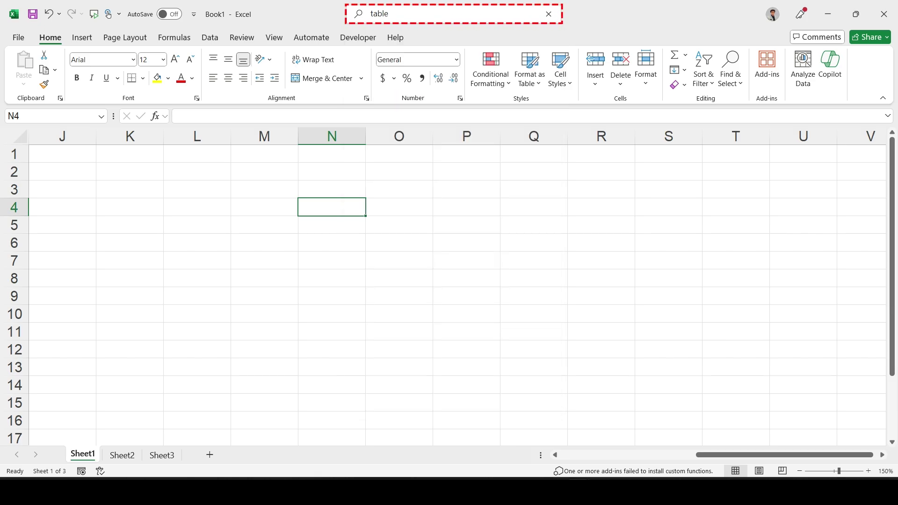
key("Escape")
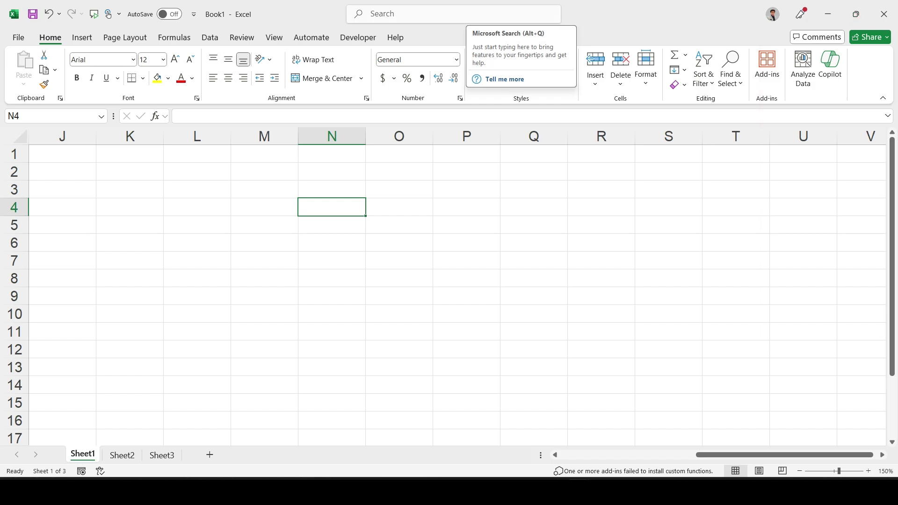
left_click(855, 14)
left_click_drag(469, 113, 501, 106)
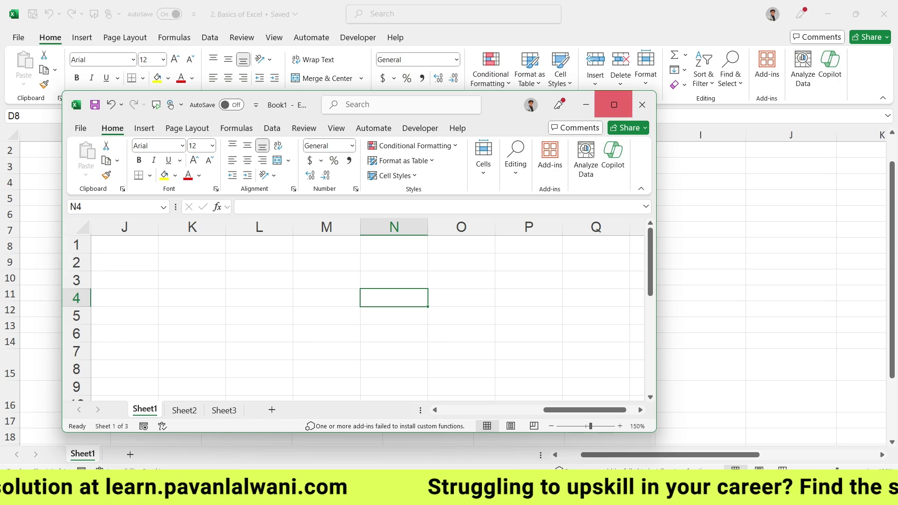
left_click(615, 104)
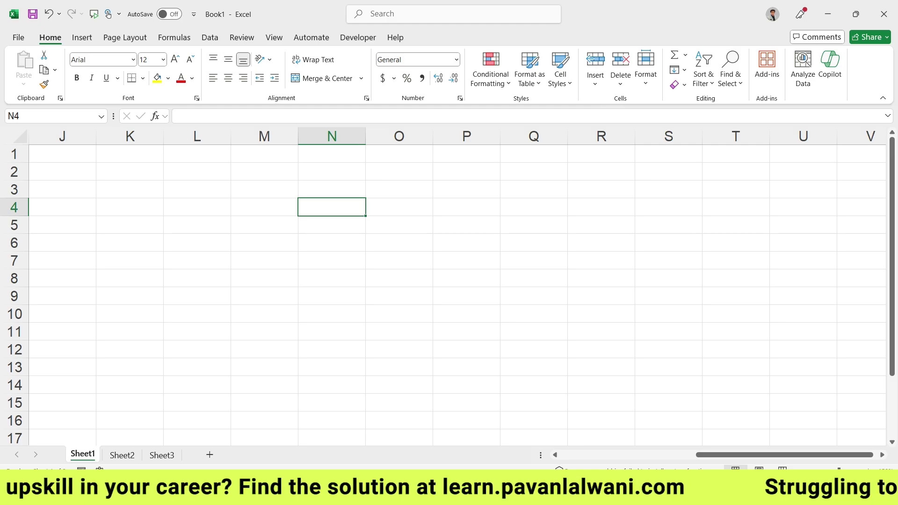
key("super+Down")
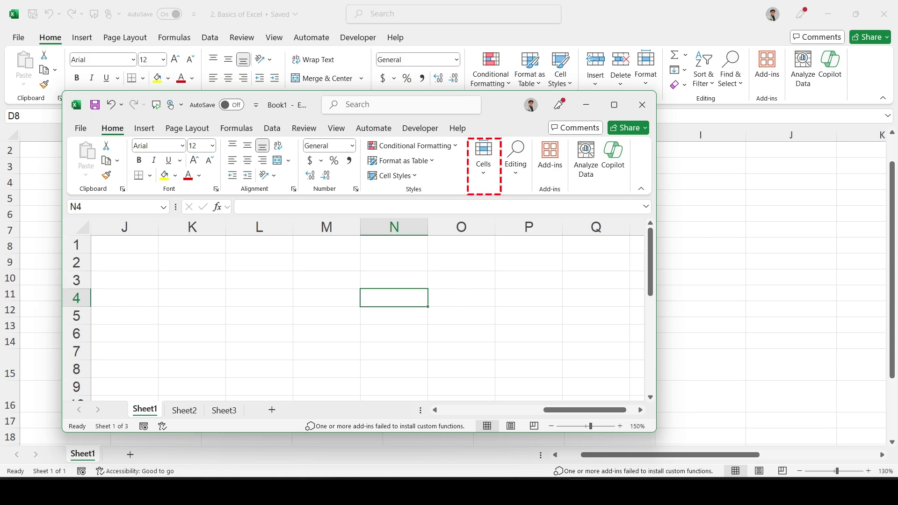
left_click_drag(497, 101, 474, 169)
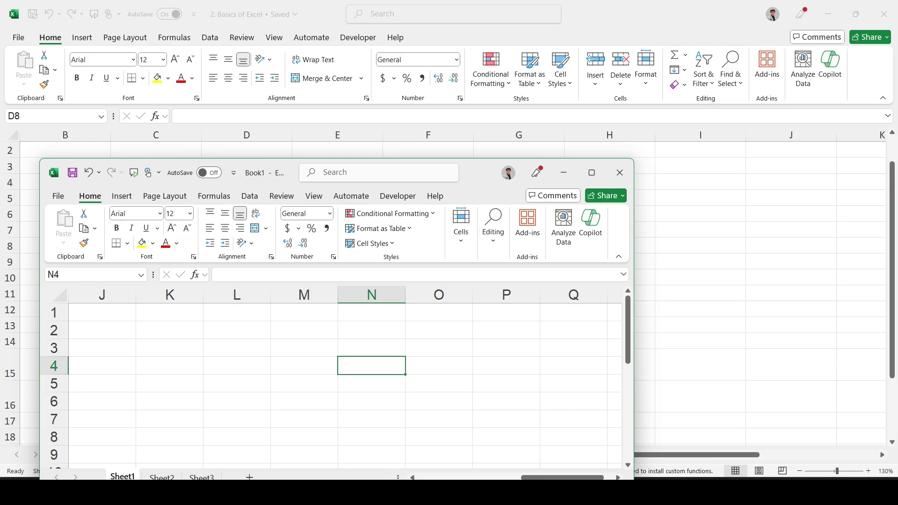
left_click(592, 172)
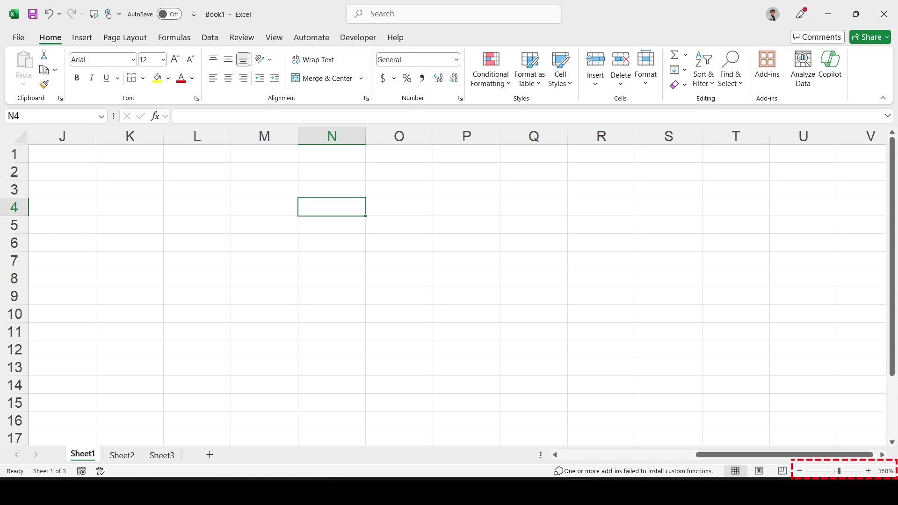
Step: Zoom the sheet in two steps and drag the horizontal scrollbar back to the left
left_click(868, 471)
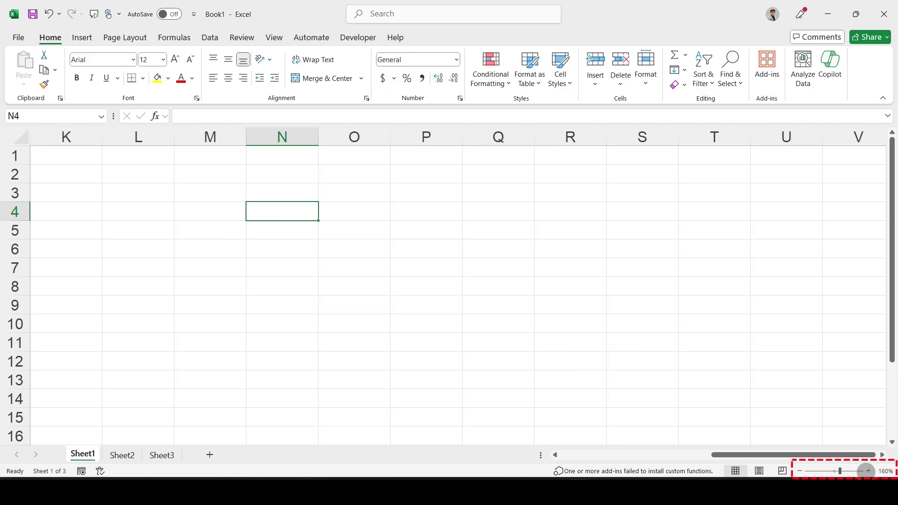
left_click(868, 472)
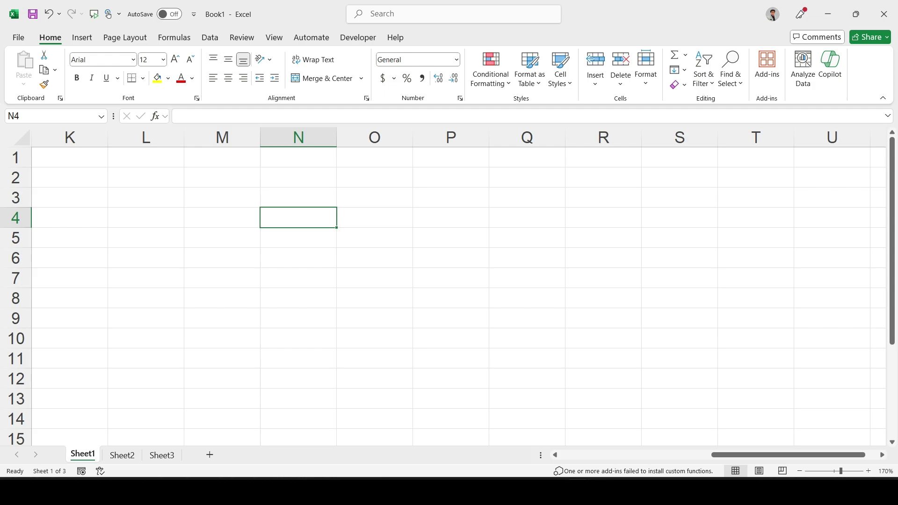
left_click_drag(823, 455, 672, 455)
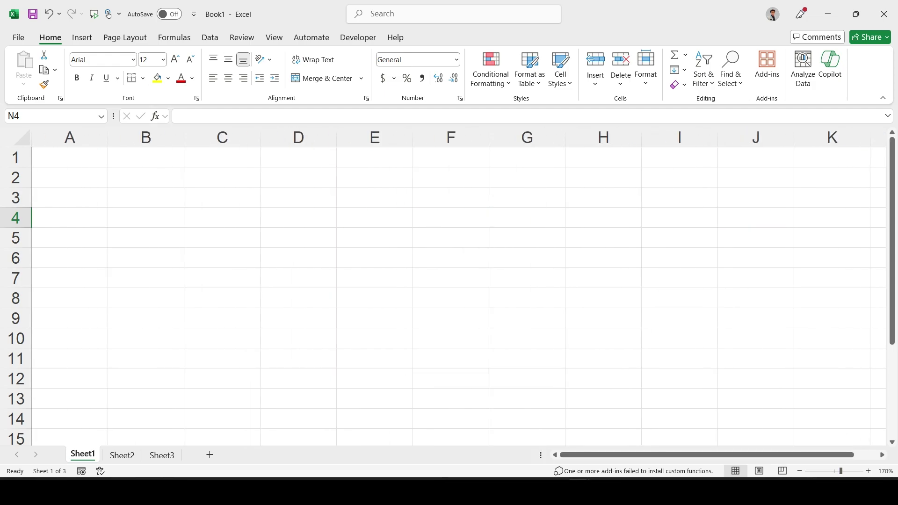
Step: Enter the person's full name in cell B1 of Sheet1
left_click(146, 157)
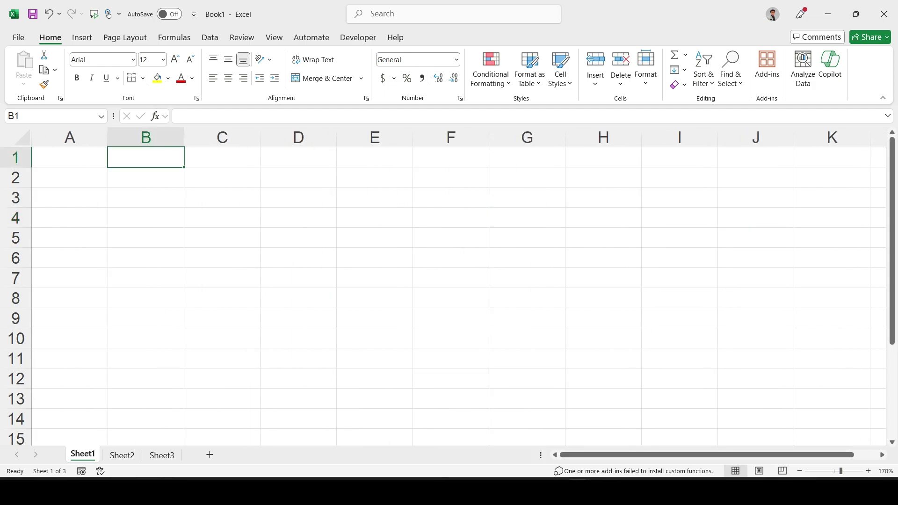
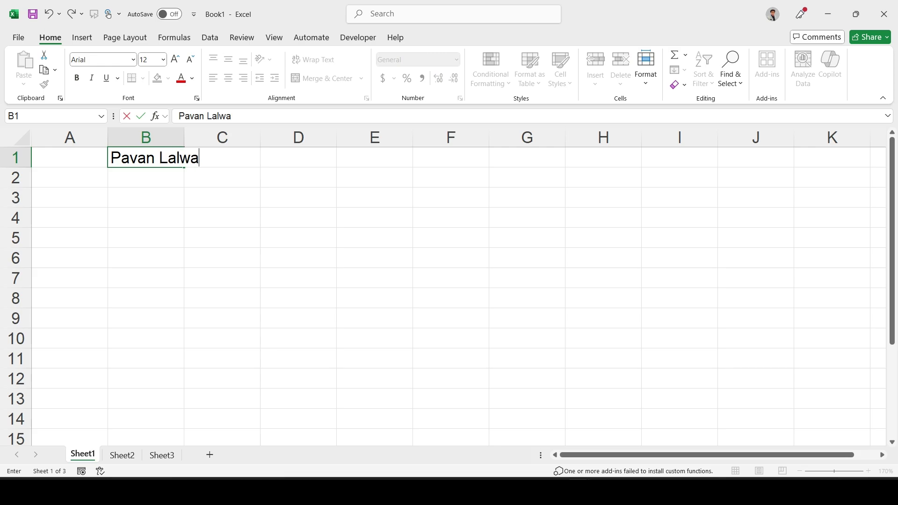
key("Return")
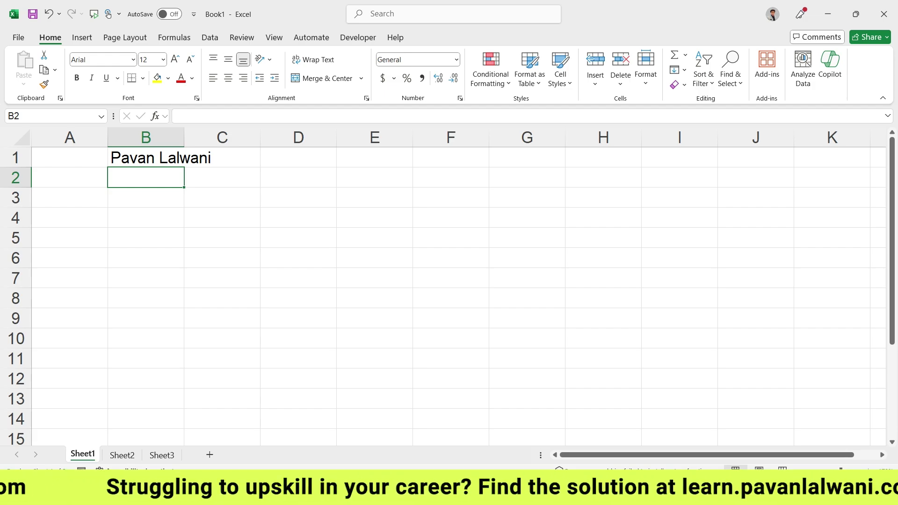
scroll(449, 287, "down", 5, "ctrl")
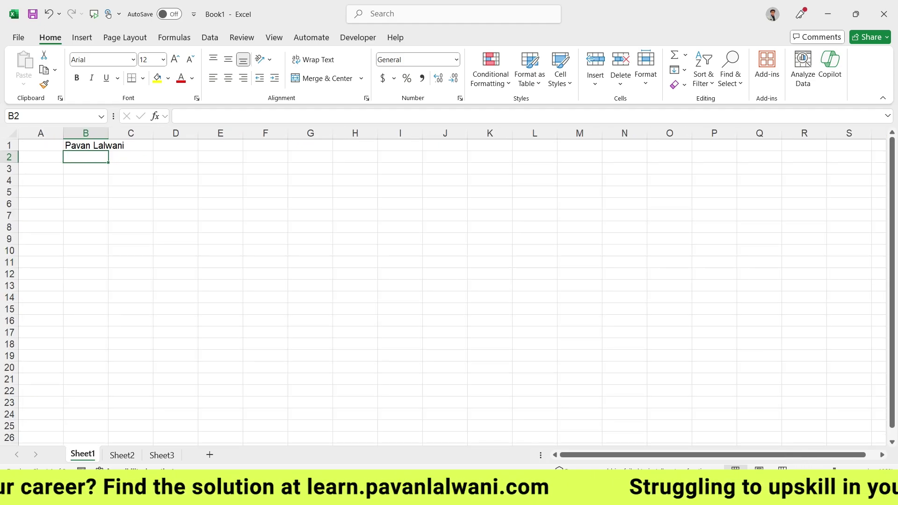
Step: Zoom out three steps to survey many columns, then zoom back in five steps to 140%
left_click(799, 466)
left_click(799, 465)
left_click(799, 466)
left_click(799, 465)
left_click(799, 465)
left_click(799, 466)
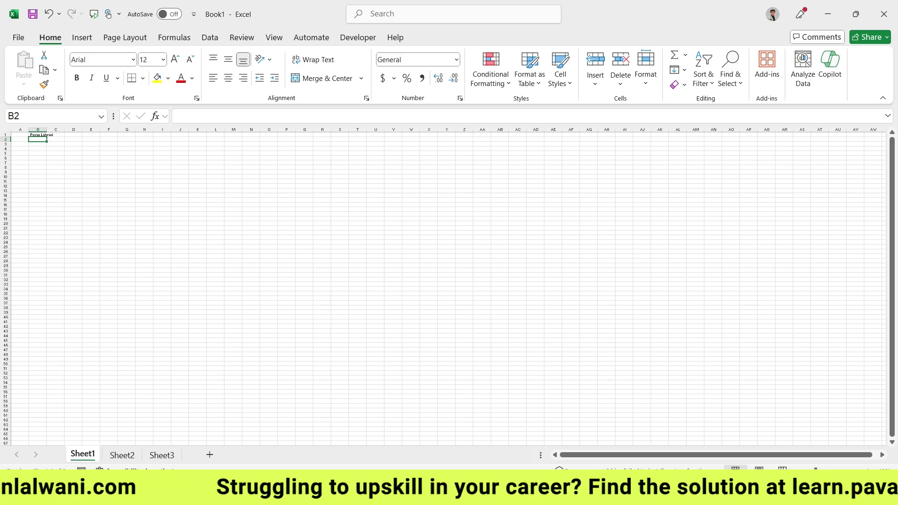
left_click(869, 471)
left_click(868, 471)
left_click(868, 471)
left_click(869, 471)
left_click(868, 472)
left_click(868, 471)
left_click(869, 471)
left_click(869, 471)
left_click(868, 471)
left_click(868, 472)
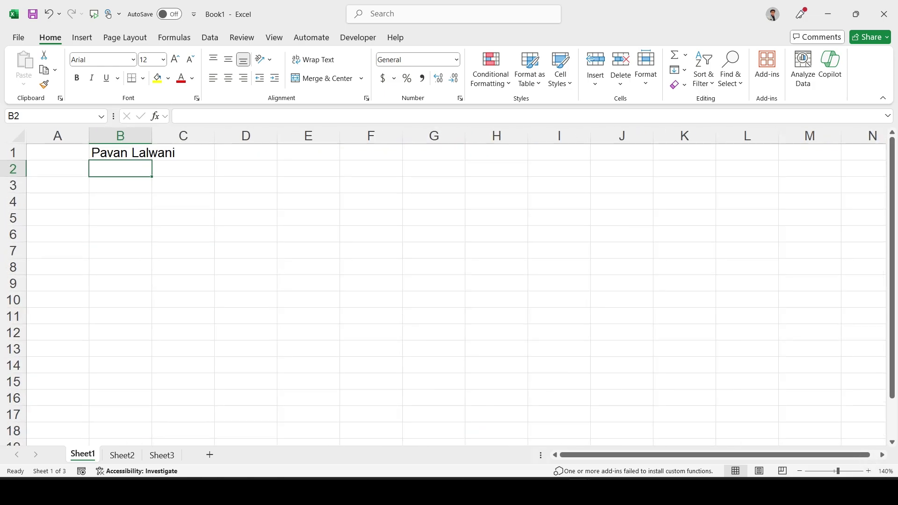
Step: Scroll and drag the horizontal scrollbar right until columns N through AA are visible
scroll(434, 299, "right", 8)
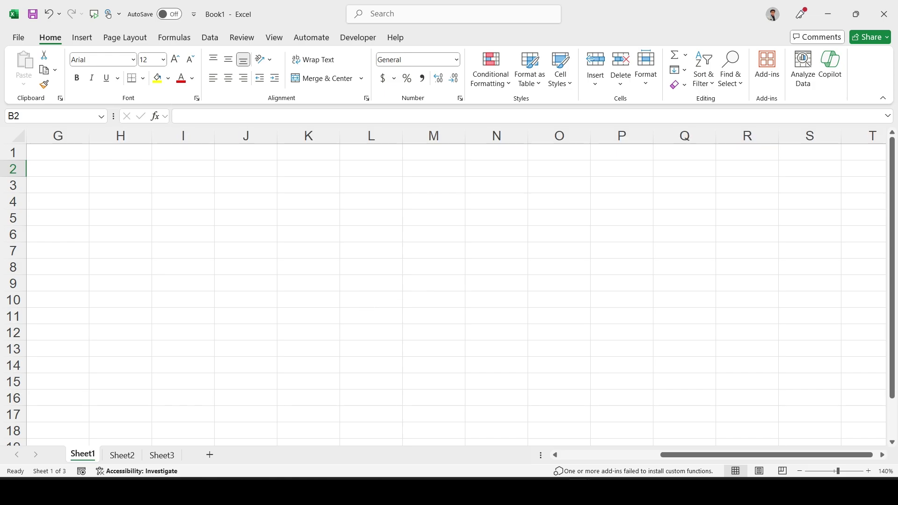
scroll(433, 299, "right", 1)
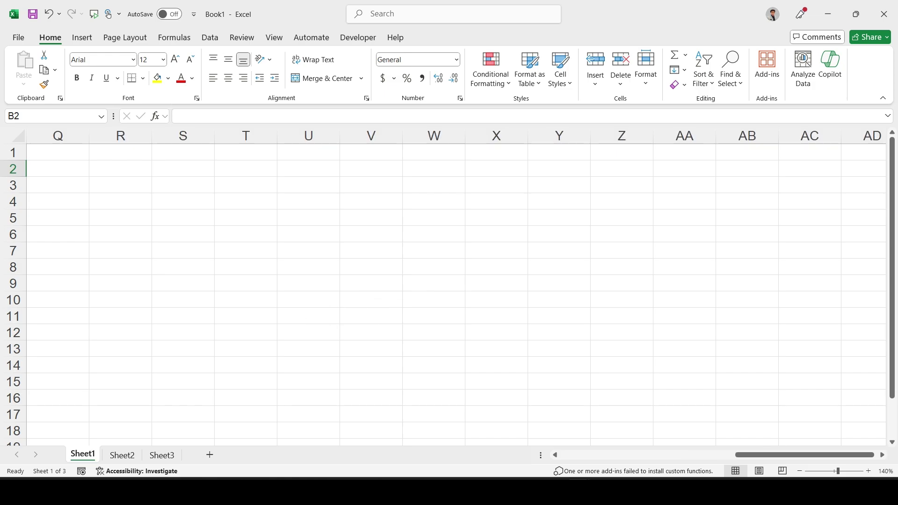
left_click_drag(805, 455, 719, 457)
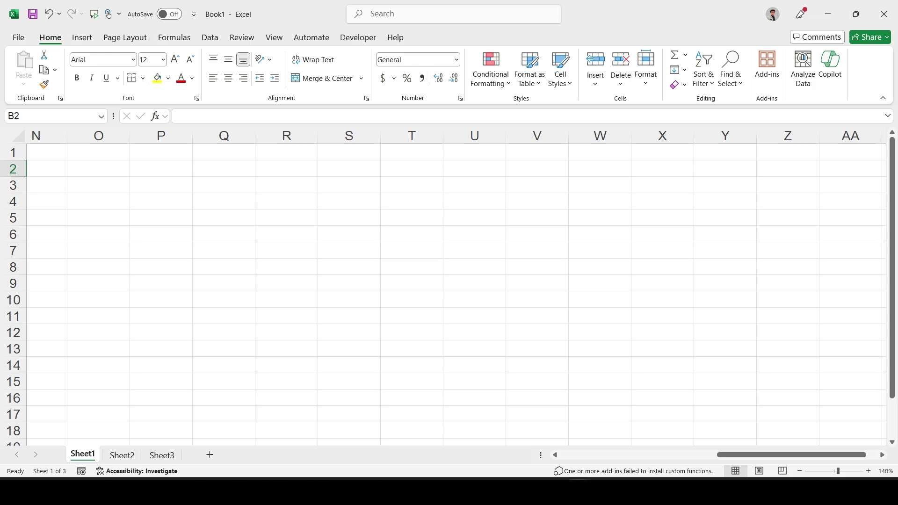
scroll(473, 313, "right", 2)
scroll(475, 313, "left", 2)
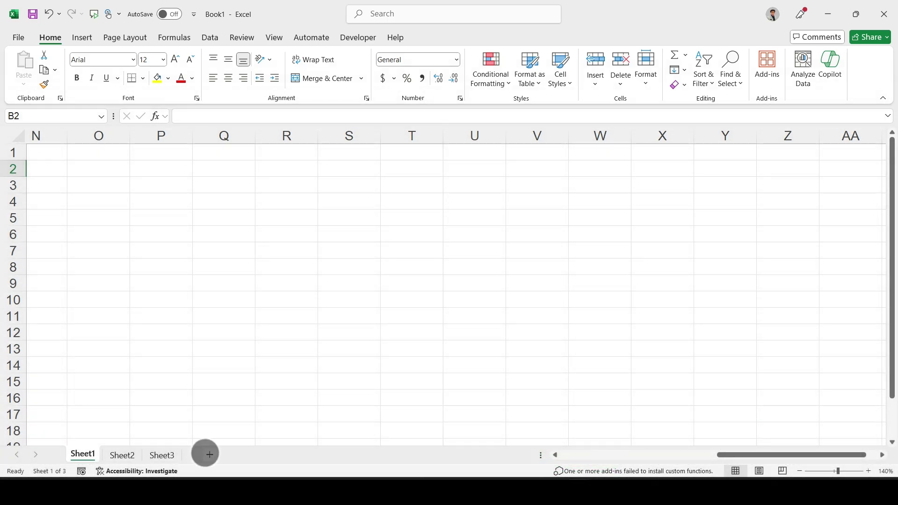
Step: Add new blank worksheets with the New Sheet button three times and Shift+F11
left_click(210, 454)
left_click(250, 455)
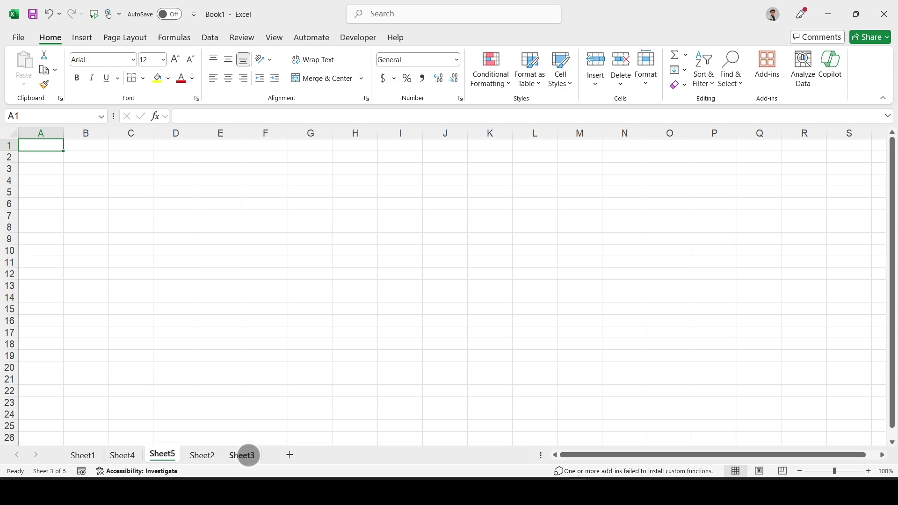
left_click(290, 455)
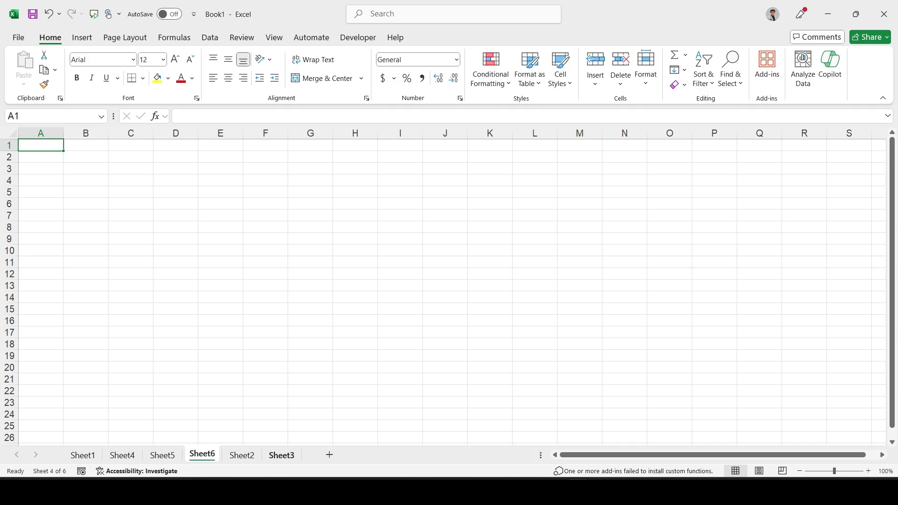
key("shift+F11")
key("shift+F11")
key("shift+F11")
key("shift+F11")
key("shift+F11")
key("shift+F11")
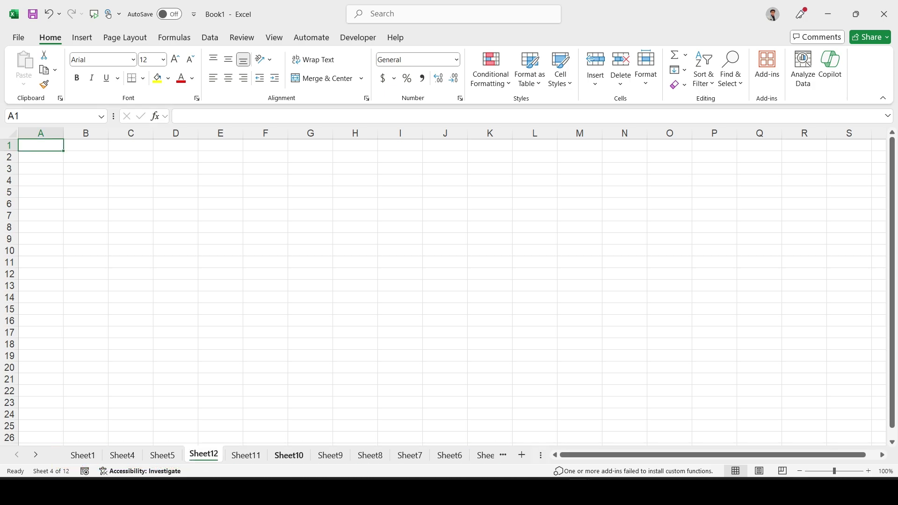
Step: Delete Sheet12, Sheet11, Sheet10, Sheet9 and Sheet8 from the workbook
right_click(206, 455)
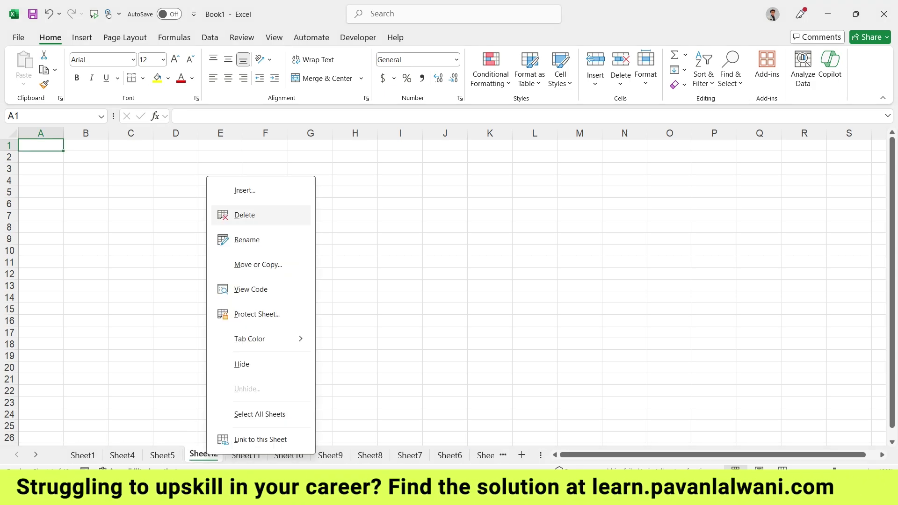
left_click(266, 214)
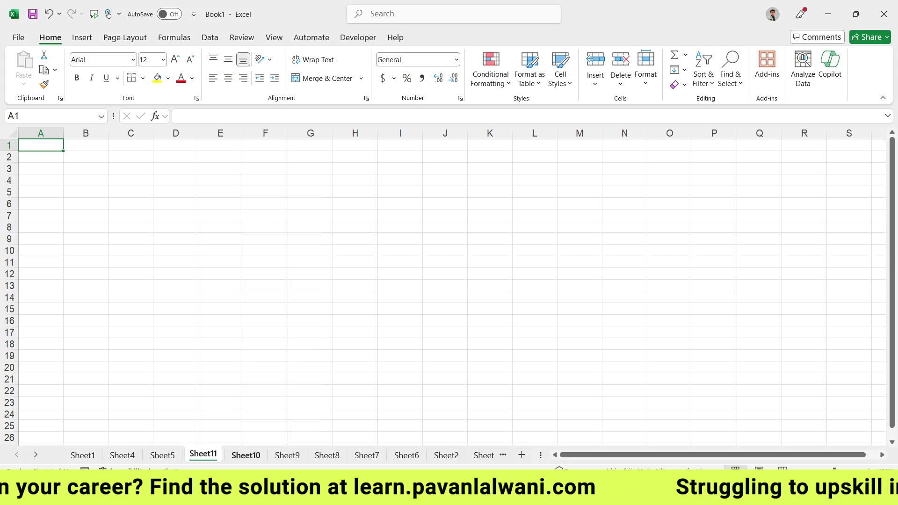
right_click(203, 454)
left_click(243, 285)
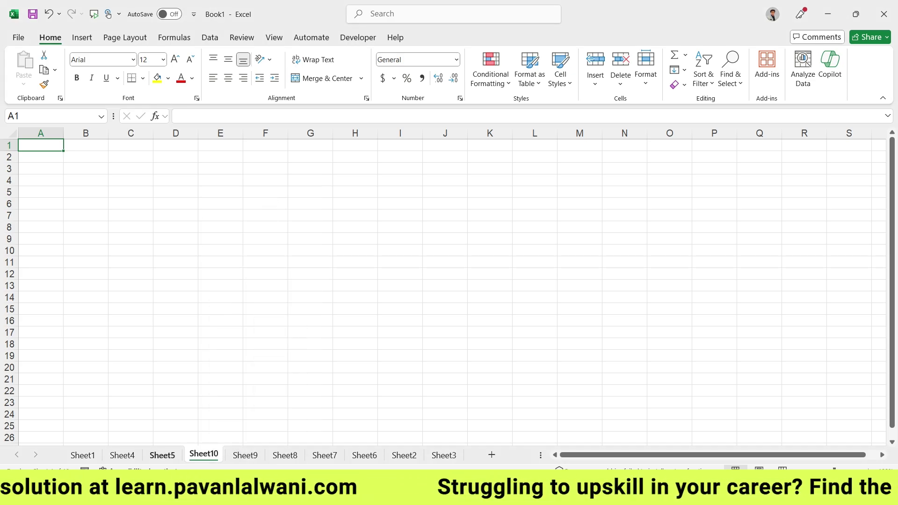
right_click(203, 454)
left_click(234, 293)
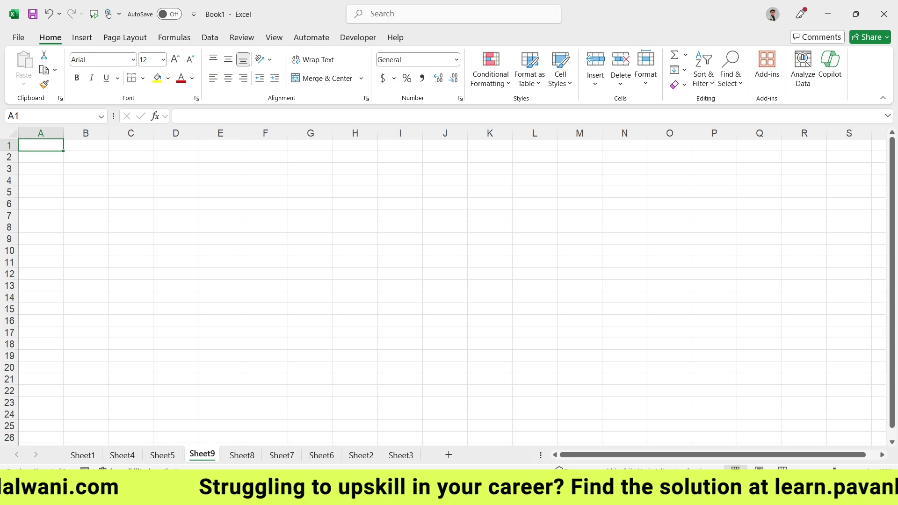
right_click(200, 454)
left_click(220, 289)
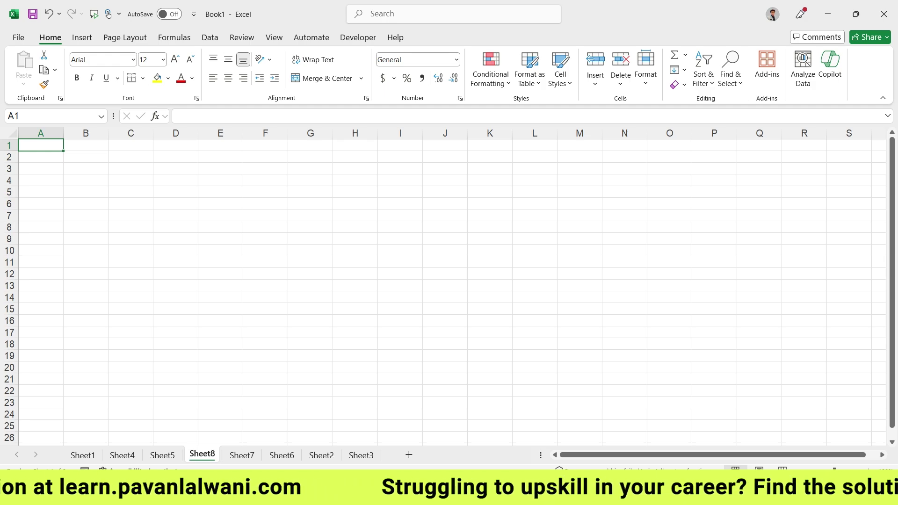
right_click(202, 454)
left_click(234, 284)
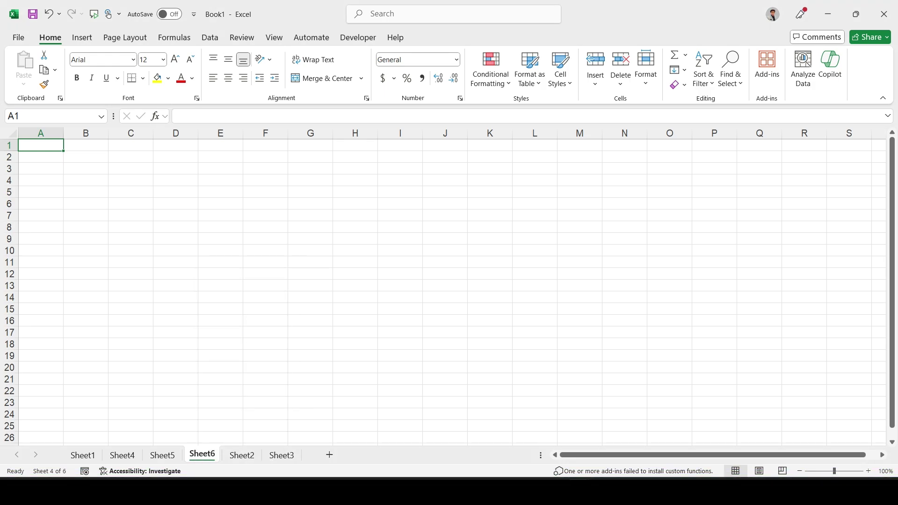